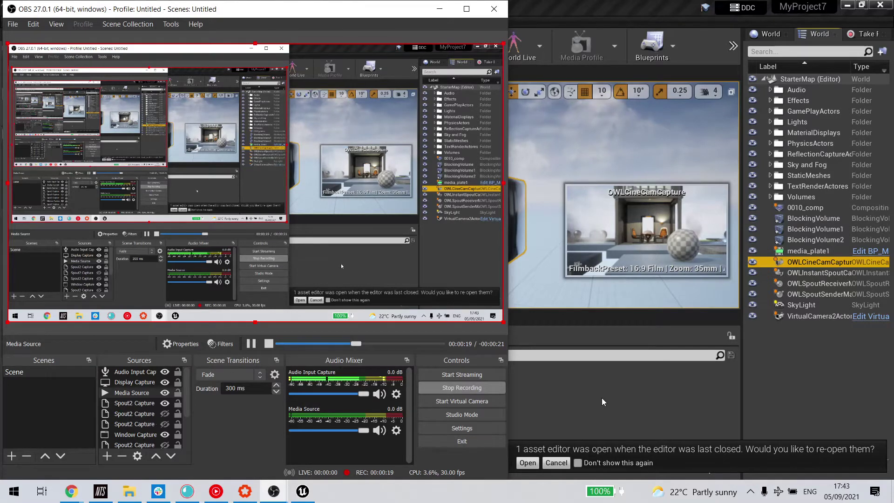
Step: In Project Settings, confirm post-processing alpha support is set to Allow through tonemapper
{"action": "left_click", "coordinate": [603, 401]}
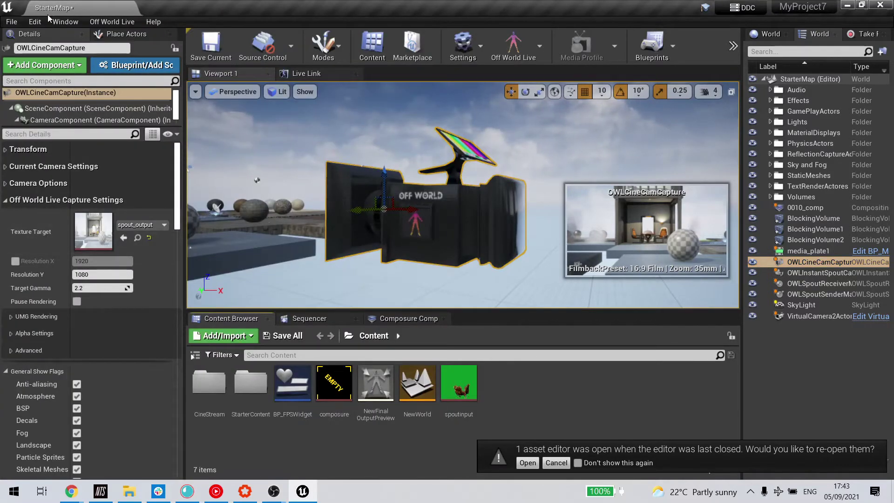
{"action": "left_click", "coordinate": [35, 23]}
{"action": "left_click", "coordinate": [80, 185]}
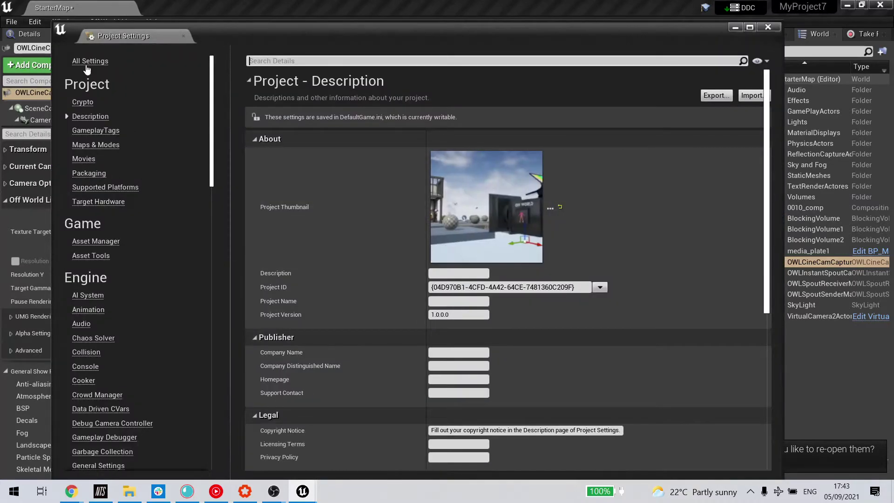
{"action": "left_click", "coordinate": [88, 63]}
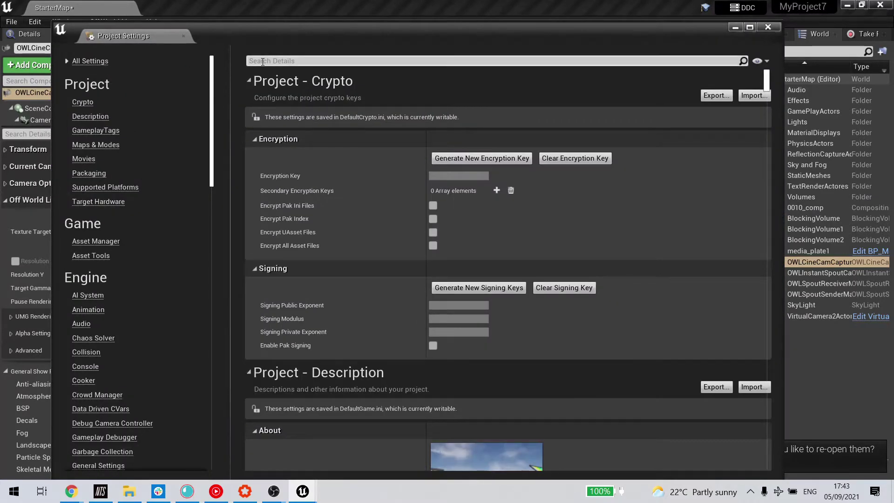
{"action": "left_click", "coordinate": [263, 61]}
{"action": "type", "text": "alpha"}
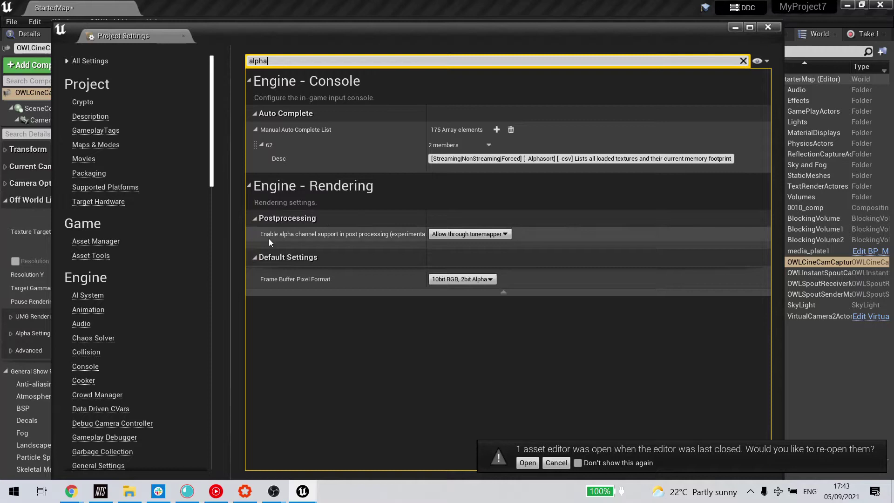
{"action": "mouse_move", "coordinate": [337, 238]}
{"action": "mouse_move", "coordinate": [506, 236]}
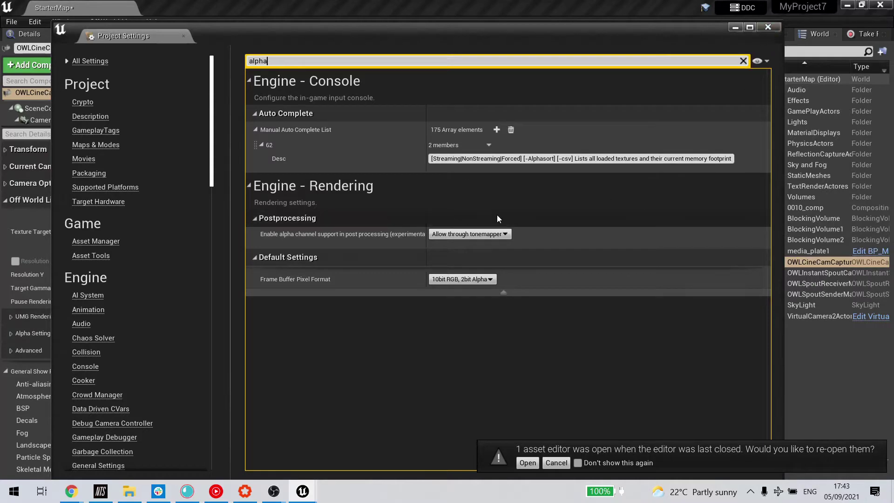
{"action": "left_click", "coordinate": [768, 29]}
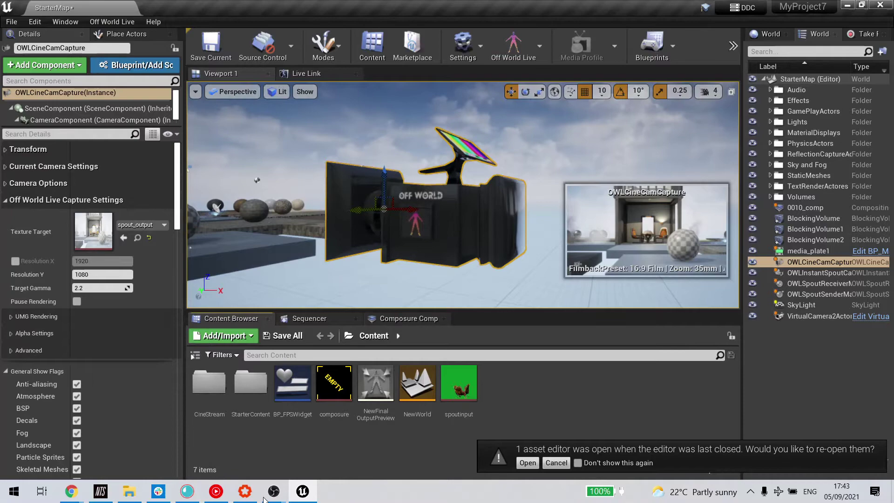
Step: Open the second OBS window's Media Source filters, which already list a Spout Filter
{"action": "mouse_move", "coordinate": [272, 500]}
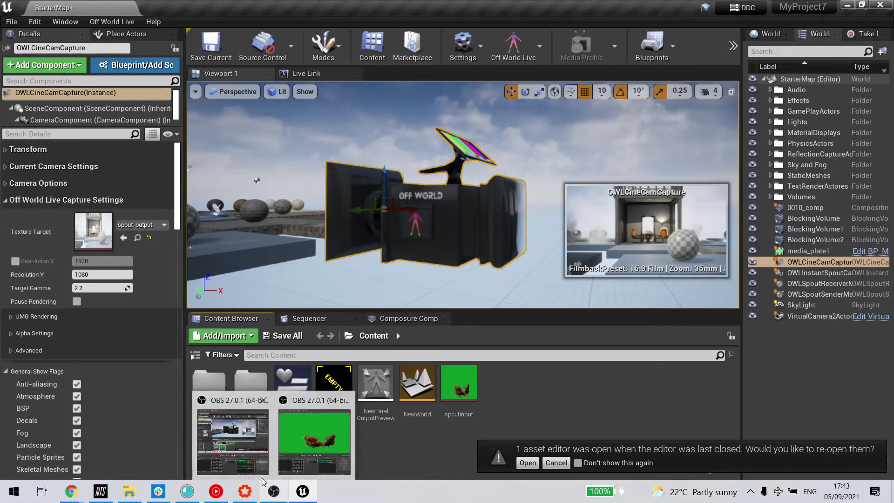
{"action": "left_click", "coordinate": [253, 454]}
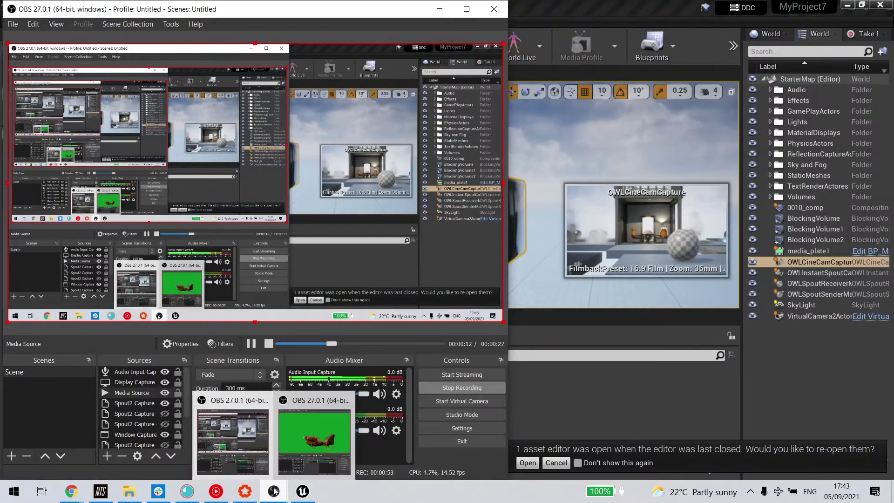
{"action": "left_click", "coordinate": [306, 459]}
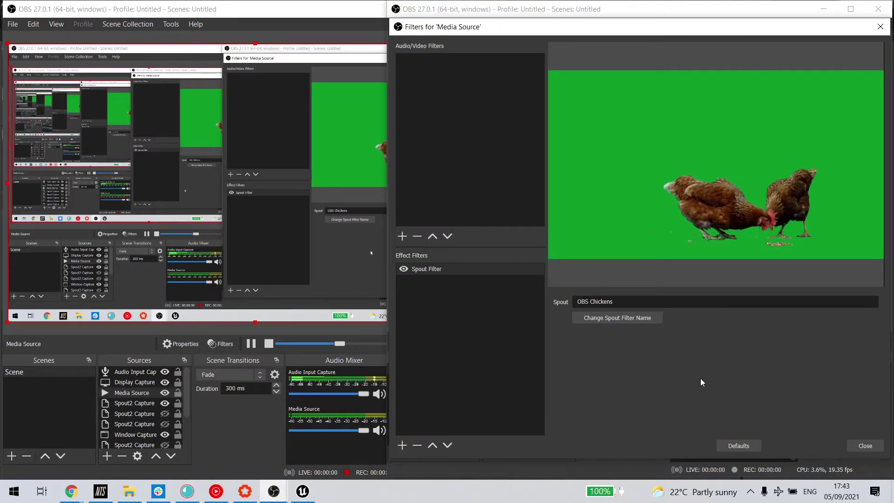
{"action": "left_click", "coordinate": [880, 27]}
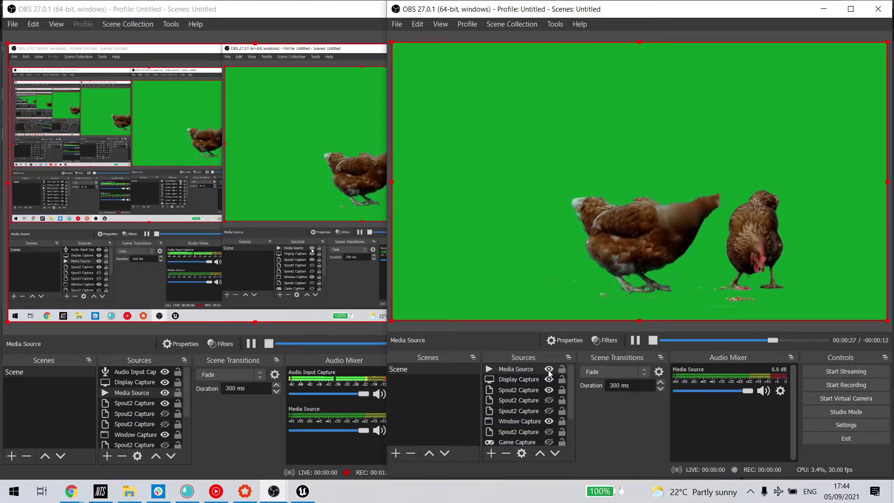
{"action": "left_click", "coordinate": [525, 371]}
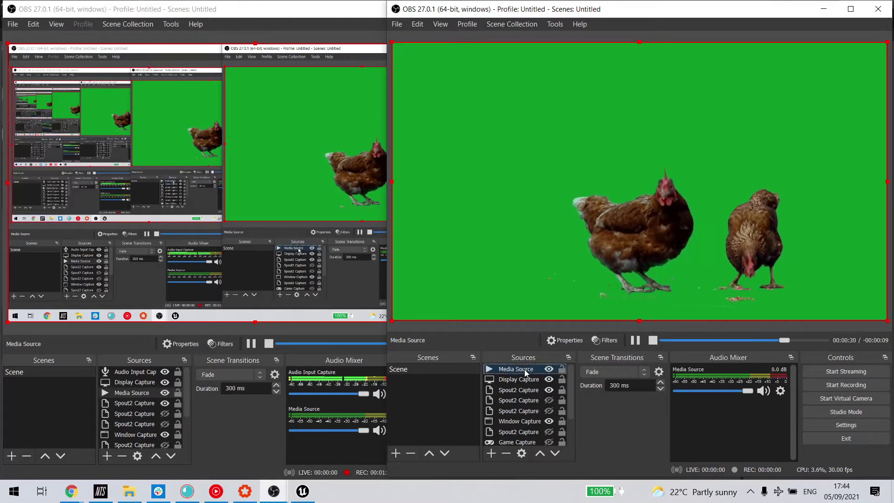
{"action": "left_click", "coordinate": [603, 341]}
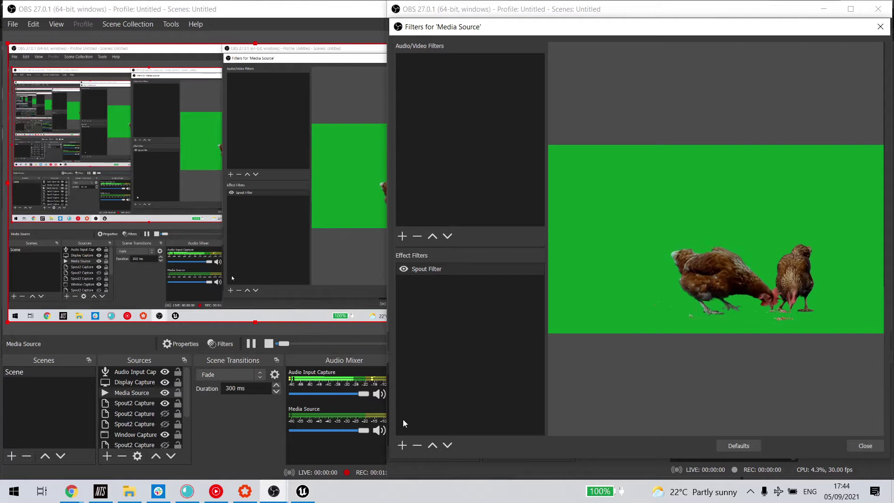
Step: Add a Chroma Key filter to the Media Source to remove the green background
{"action": "left_click", "coordinate": [403, 447]}
{"action": "left_click", "coordinate": [450, 300]}
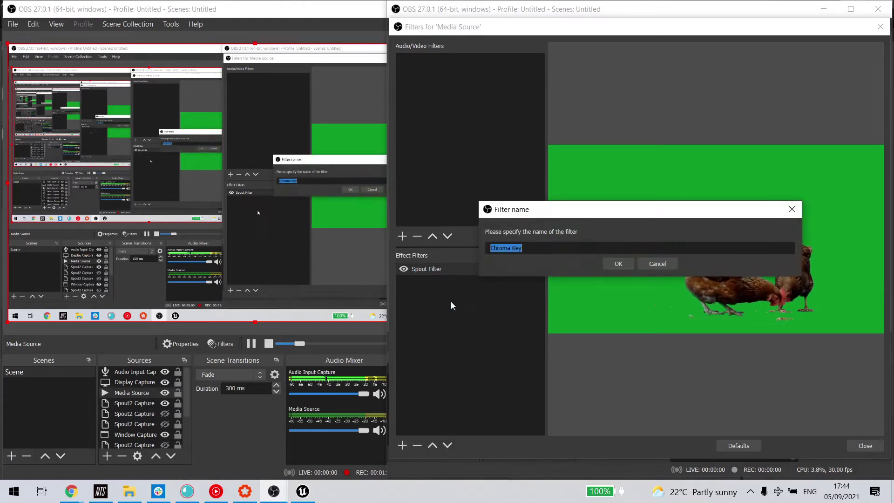
{"action": "left_click", "coordinate": [618, 263]}
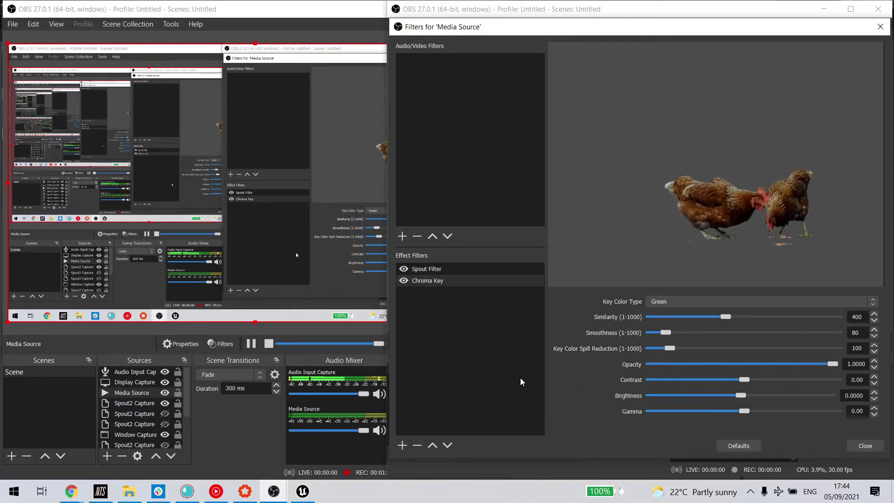
Step: Check the Spout Filter's sender name, close the filters and return to Unreal
{"action": "left_click", "coordinate": [432, 269]}
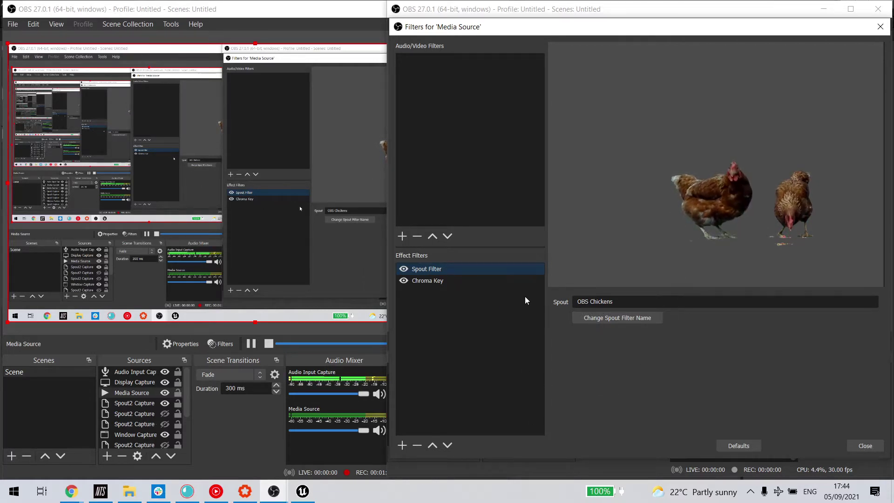
{"action": "left_click", "coordinate": [867, 447]}
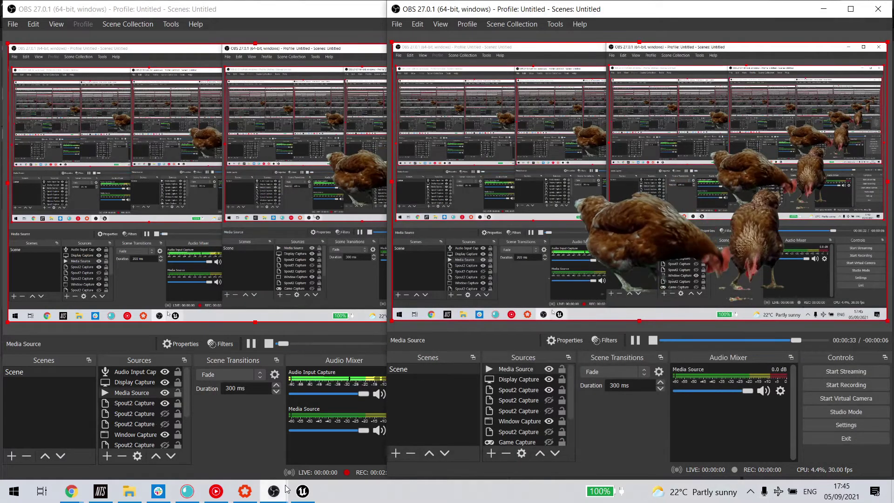
{"action": "left_click", "coordinate": [301, 495]}
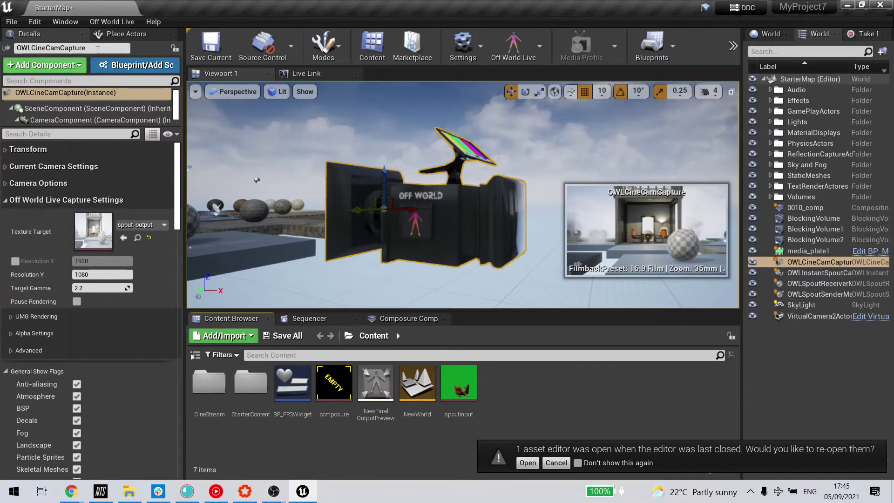
Step: Place an OWL Spout Receiver Manager, found by searching 'owl', and show its details
{"action": "left_click", "coordinate": [126, 34]}
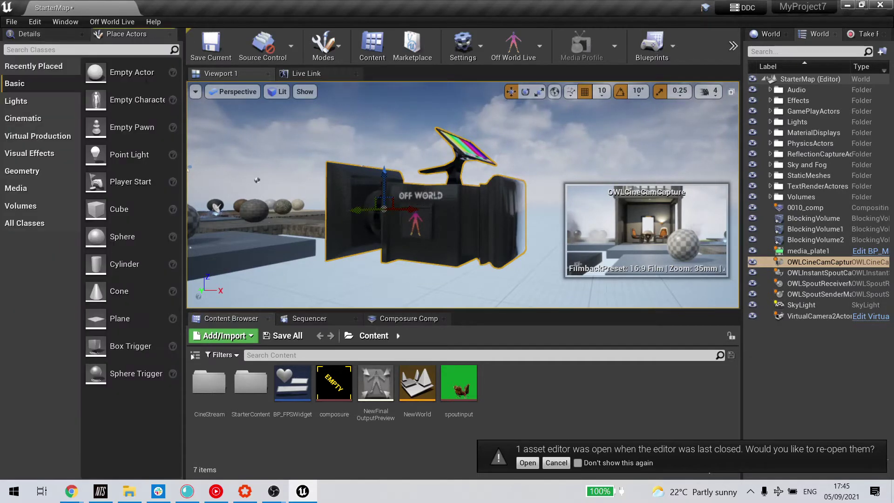
{"action": "left_click", "coordinate": [73, 50]}
{"action": "type", "text": "owl"}
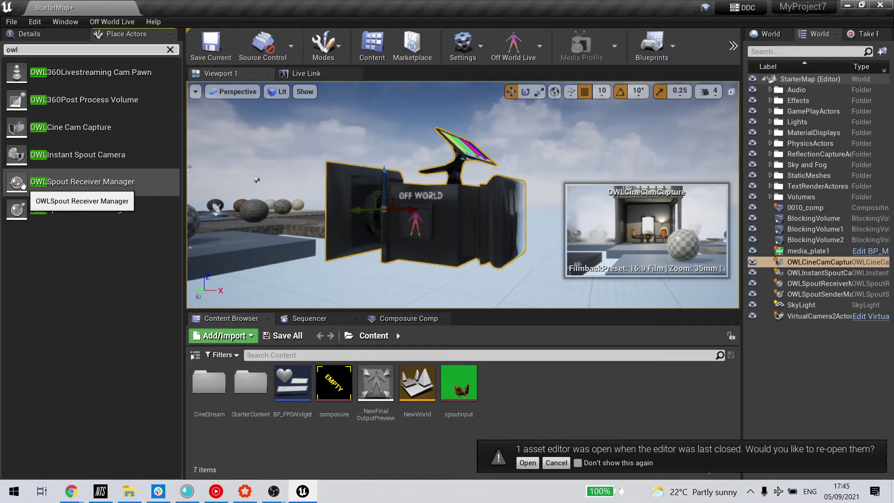
{"action": "mouse_move", "coordinate": [22, 185]}
{"action": "left_mouse_down"}
{"action": "mouse_move", "coordinate": [112, 158]}
{"action": "mouse_move", "coordinate": [156, 173]}
{"action": "mouse_move", "coordinate": [18, 183]}
{"action": "left_mouse_up"}
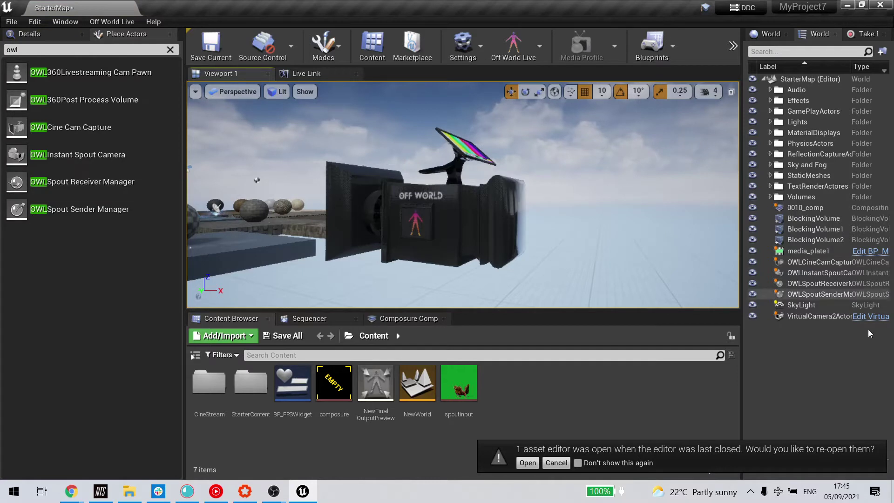
{"action": "left_click", "coordinate": [834, 283]}
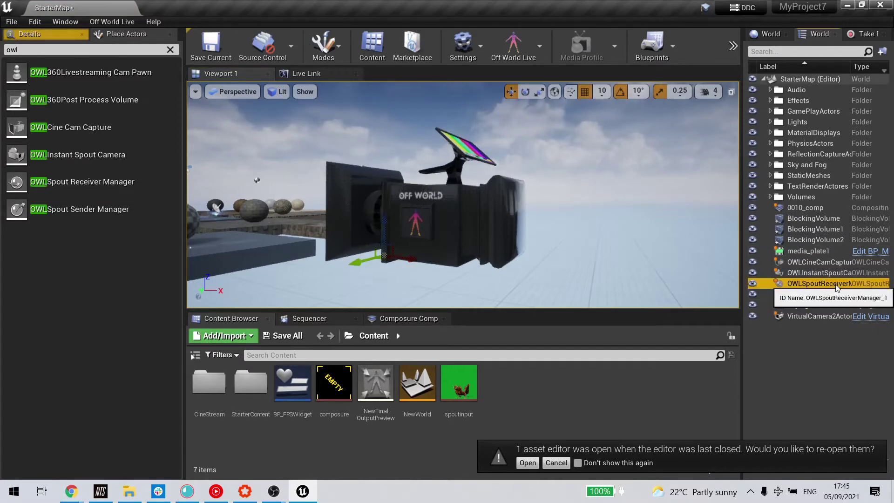
{"action": "left_click", "coordinate": [44, 33]}
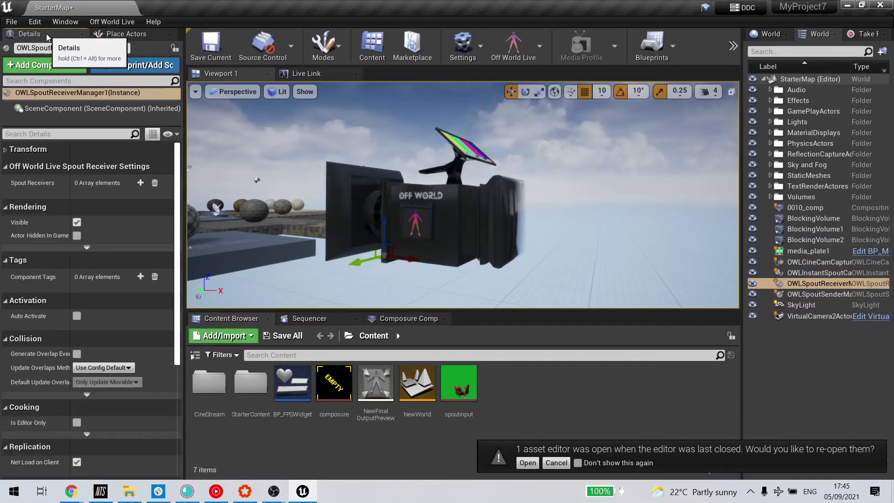
Step: Add a Spout receiver entry and give it a new render target named obschickens
{"action": "left_click", "coordinate": [140, 184]}
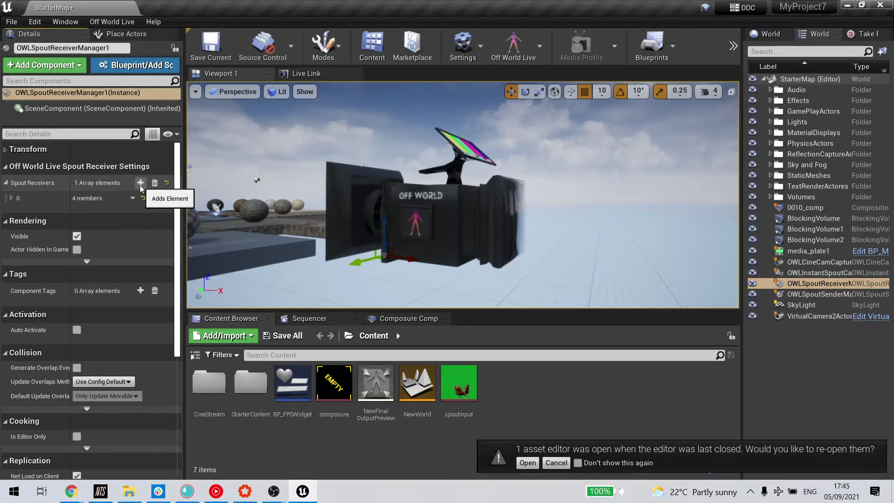
{"action": "left_click", "coordinate": [12, 199]}
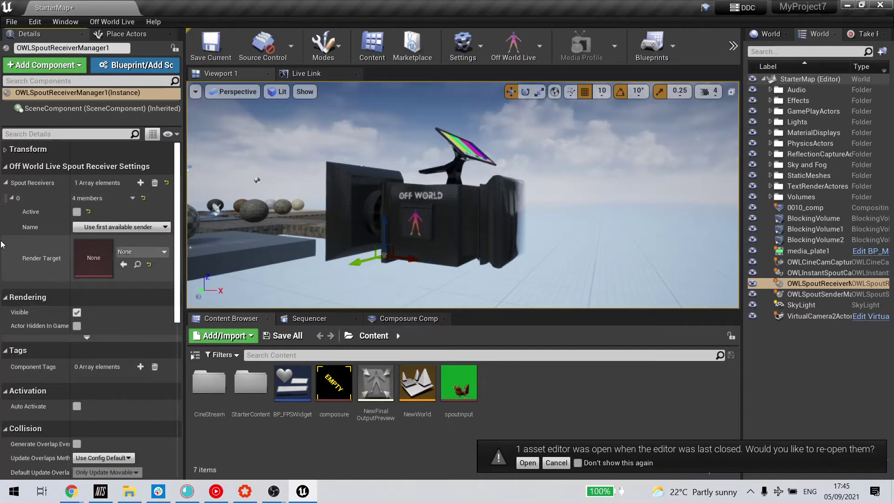
{"action": "left_click", "coordinate": [141, 252]}
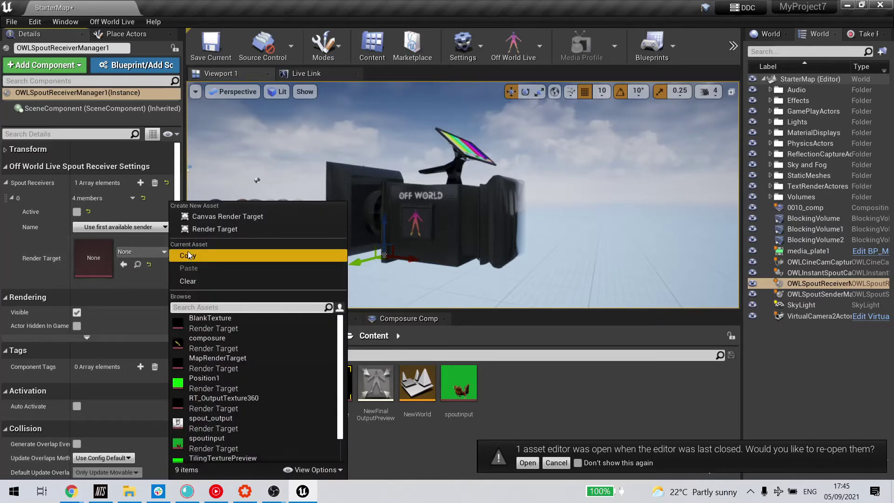
{"action": "left_click", "coordinate": [200, 227]}
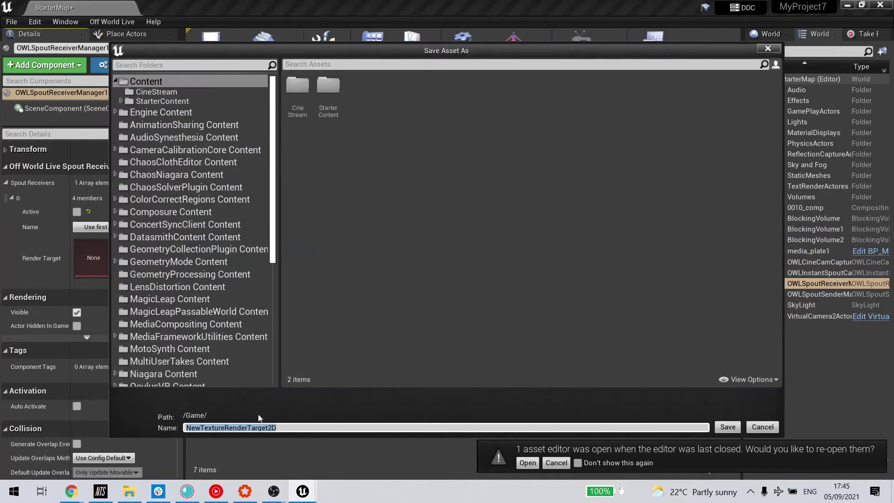
{"action": "type", "text": "obs"}
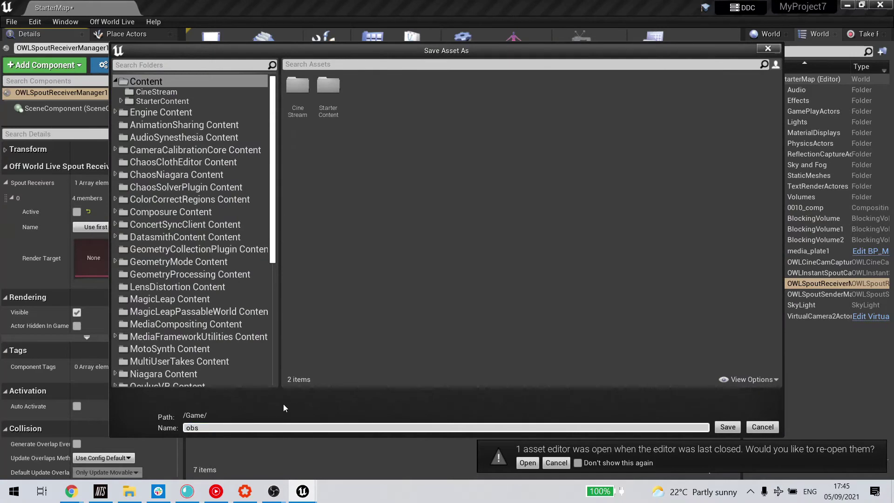
{"action": "type", "text": "chickens"}
{"action": "left_click", "coordinate": [727, 427]}
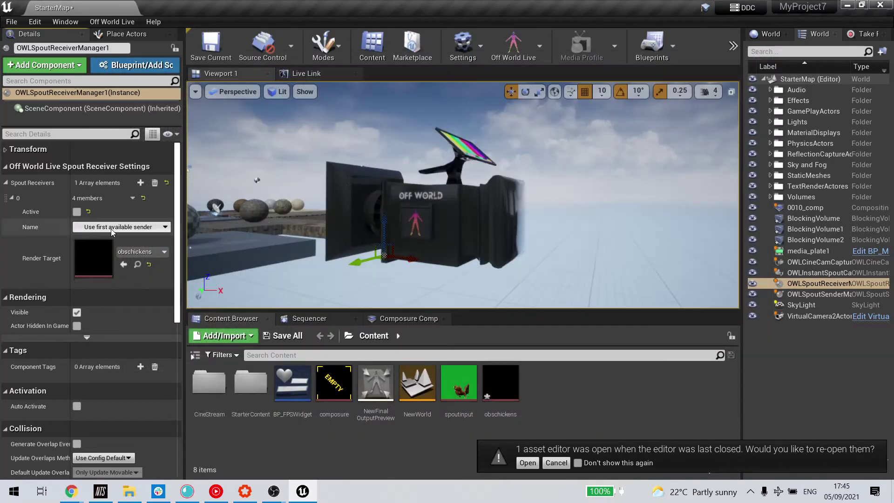
Step: Point the receiver at the OBS Chickens sender, make it Active, and move the view closer
{"action": "left_click", "coordinate": [111, 227]}
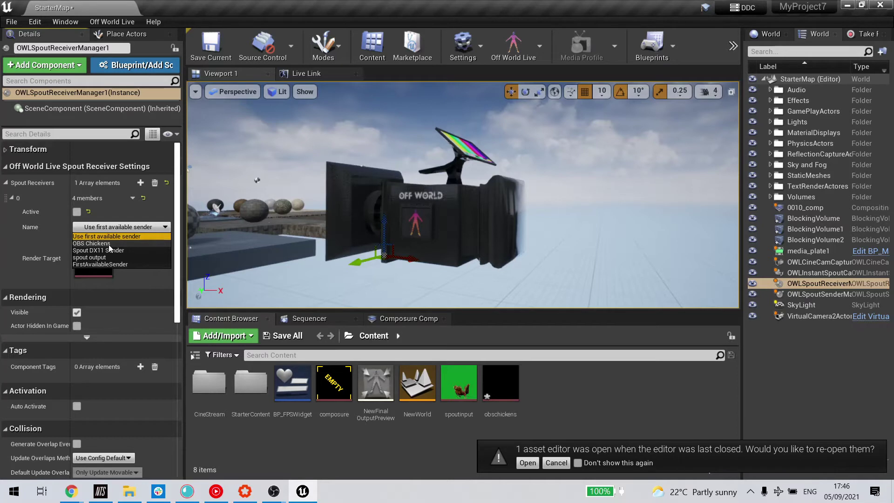
{"action": "left_click", "coordinate": [108, 243]}
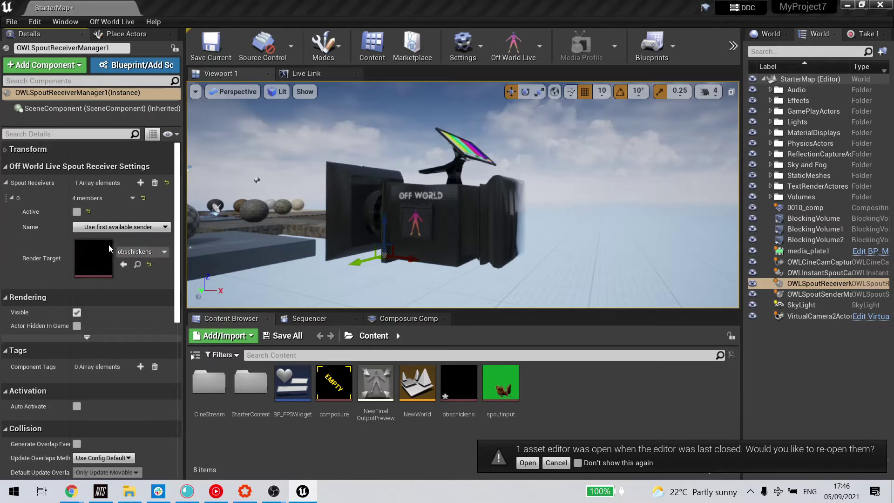
{"action": "left_click", "coordinate": [77, 212]}
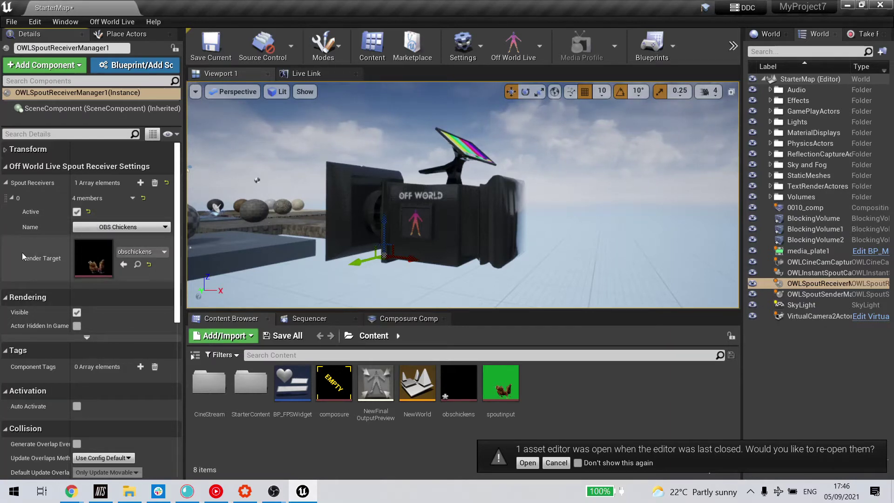
{"action": "left_click_drag", "start_coordinate": [286, 243], "coordinate": [285, 243]}
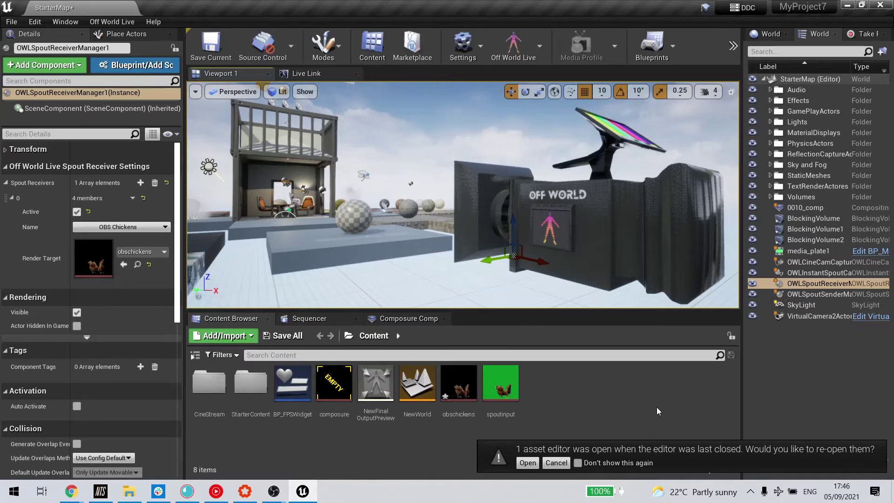
Step: In the Composure Comp list, open media_plate1 under 0010_comp to see its properties
{"action": "left_click", "coordinate": [398, 320]}
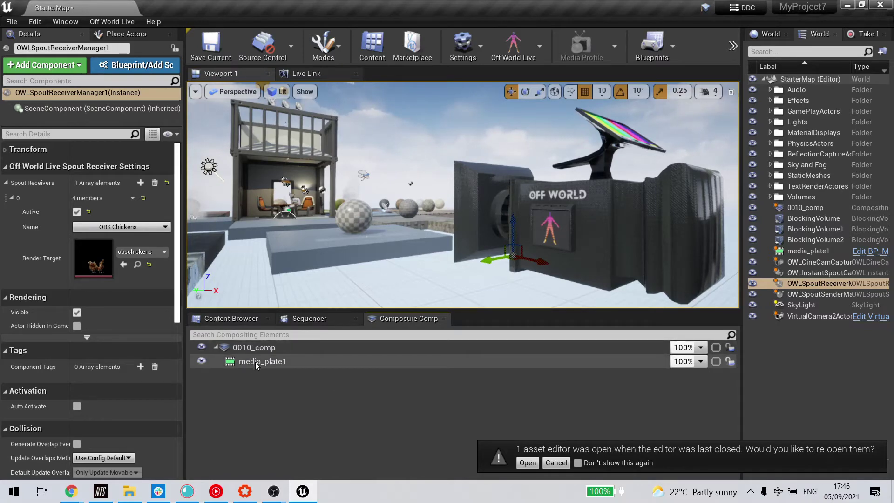
{"action": "right_click", "coordinate": [263, 347]}
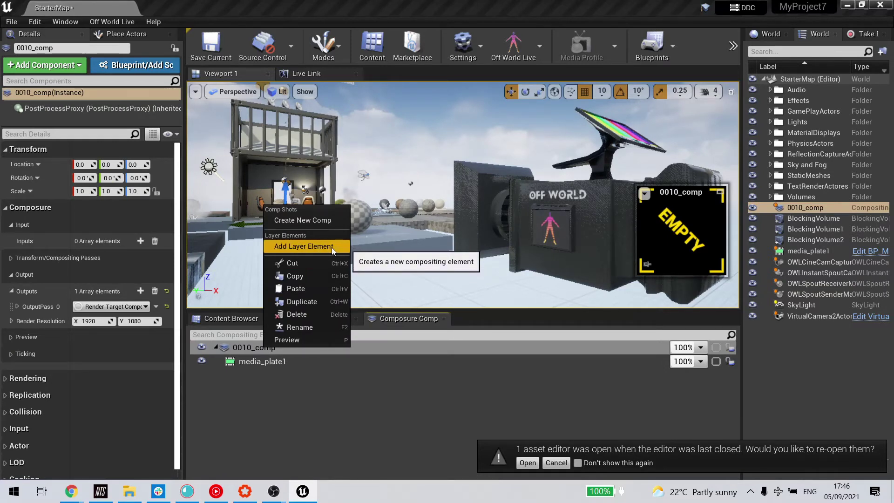
{"action": "left_click", "coordinate": [270, 363]}
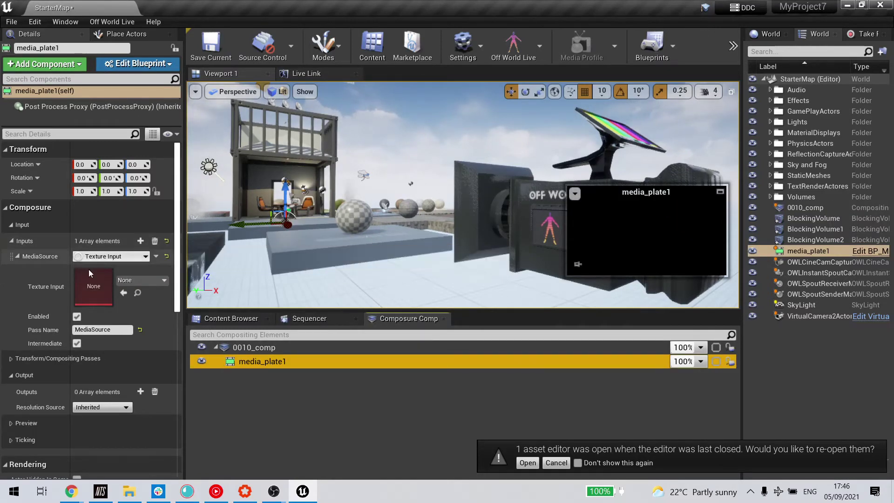
Step: Set media_plate1's Texture Input to the obschickens render target
{"action": "left_click", "coordinate": [129, 255]}
{"action": "left_click", "coordinate": [130, 255]}
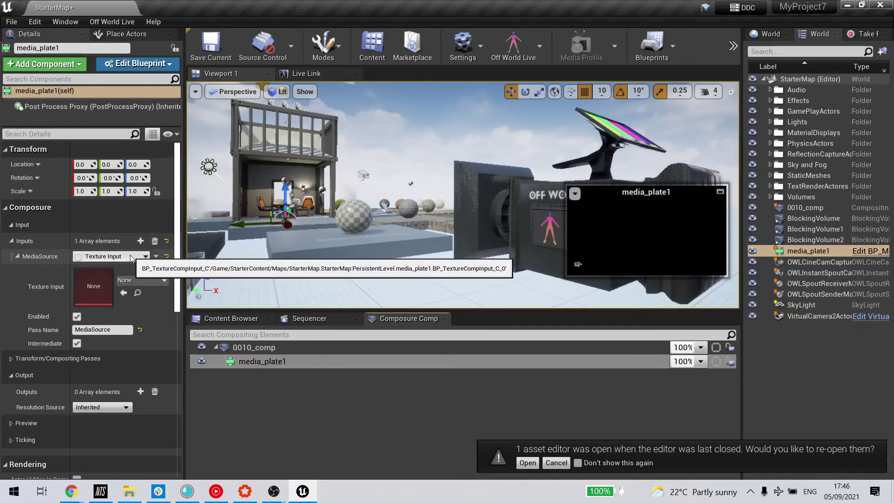
{"action": "left_click", "coordinate": [138, 279]}
{"action": "type", "text": "o"}
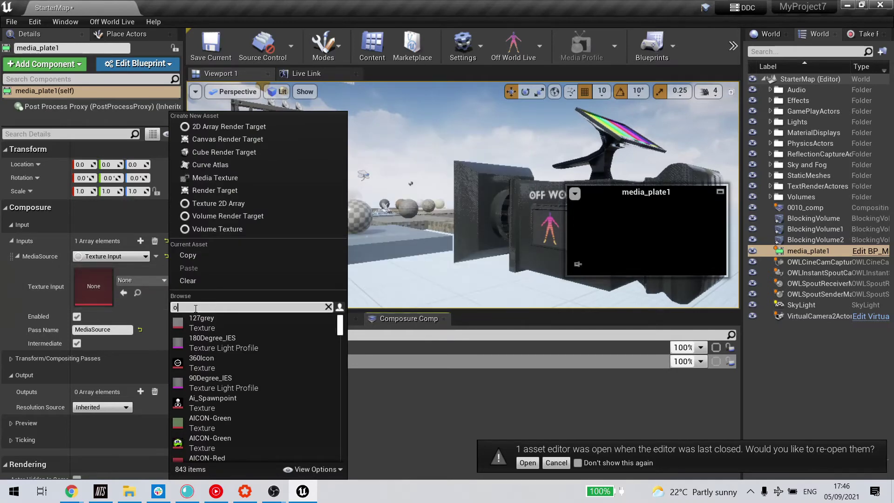
{"action": "type", "text": "bs"}
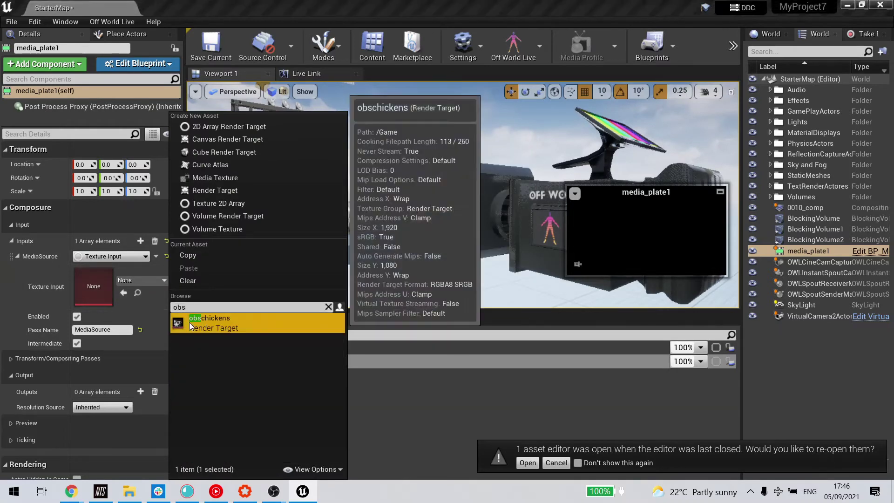
{"action": "left_click", "coordinate": [189, 322]}
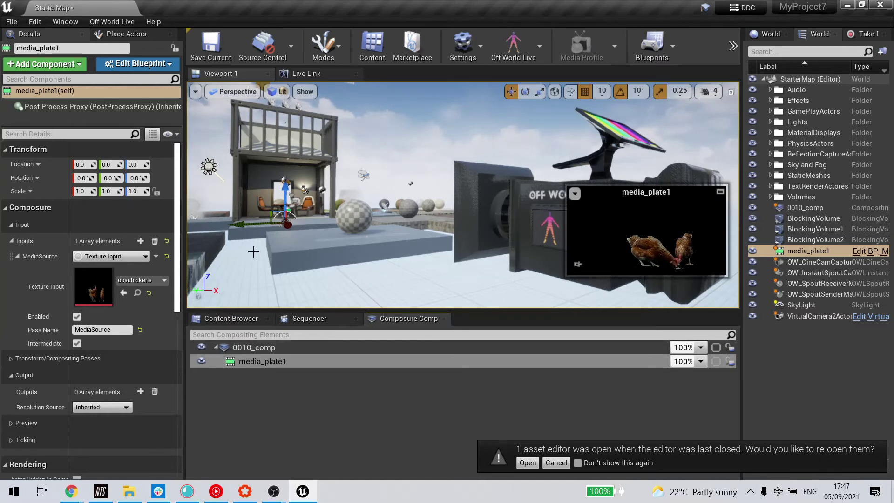
Step: Add a Plane to the level and move it up near the building
{"action": "left_click", "coordinate": [127, 33]}
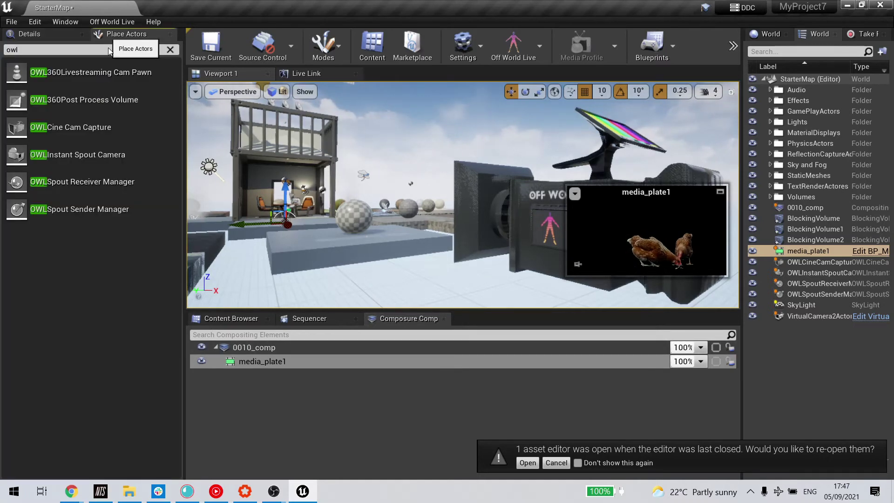
{"action": "left_click", "coordinate": [170, 49]}
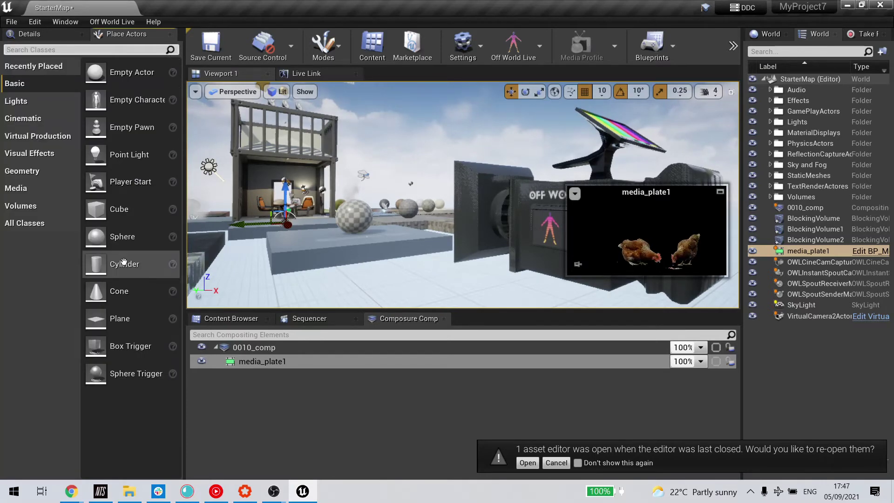
{"action": "left_click_drag", "start_coordinate": [102, 327], "coordinate": [224, 287]}
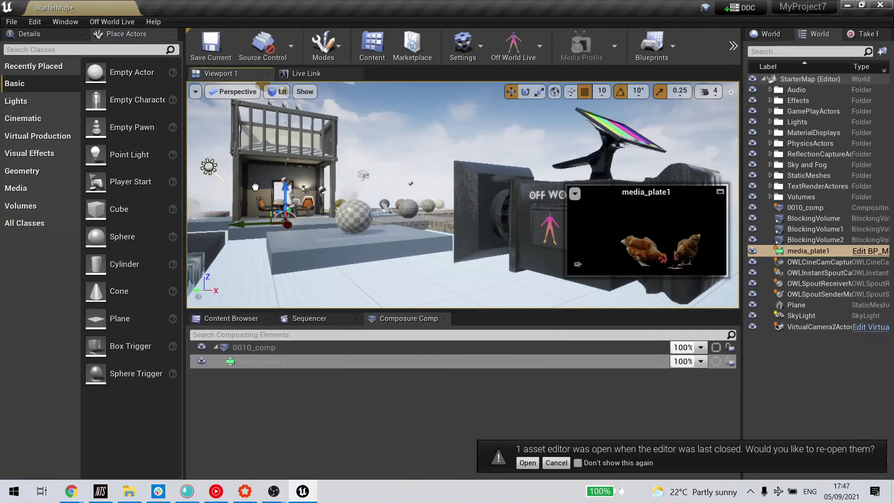
{"action": "left_click", "coordinate": [261, 214]}
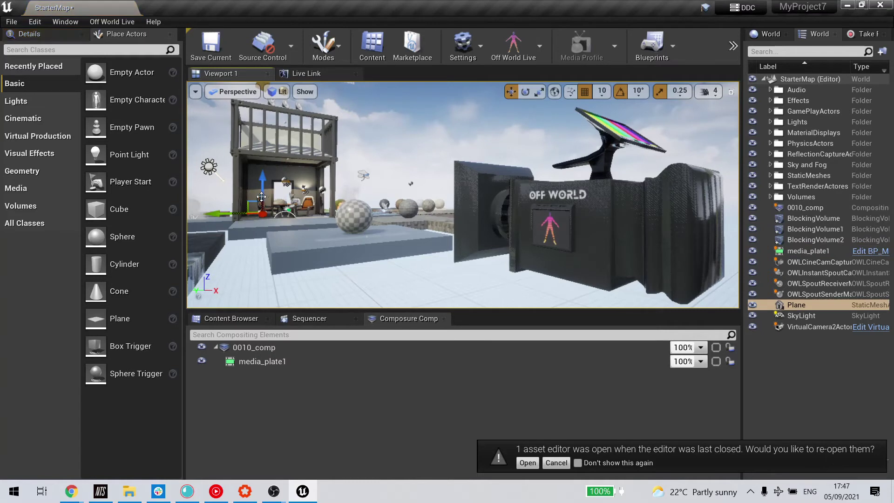
{"action": "left_click_drag", "start_coordinate": [262, 214], "coordinate": [265, 160]}
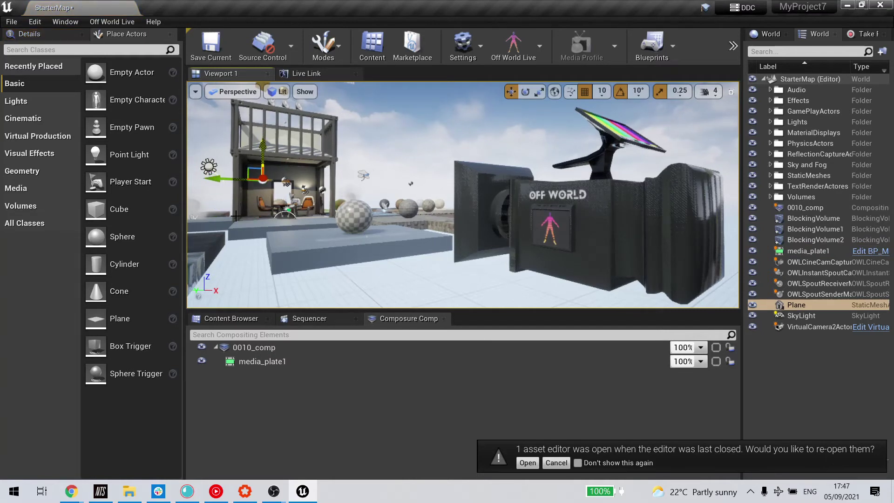
Step: Rotate the Plane to 269 and position it at 950, 100, 110
{"action": "left_click", "coordinate": [51, 35]}
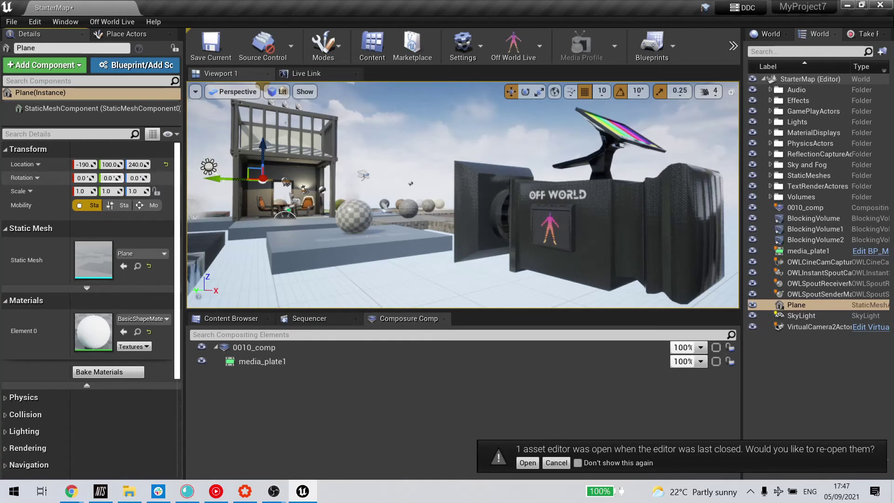
{"action": "left_click_drag", "start_coordinate": [111, 178], "coordinate": [117, 178]}
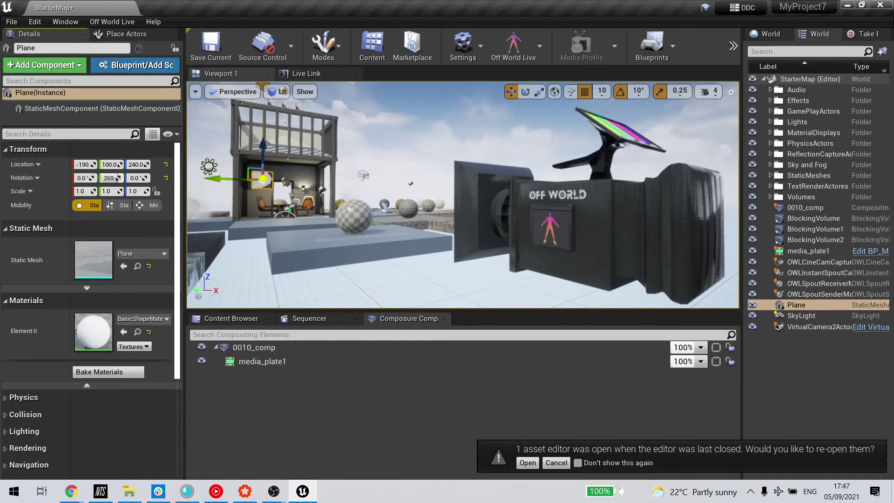
{"action": "mouse_move", "coordinate": [263, 180]}
{"action": "left_mouse_down"}
{"action": "mouse_move", "coordinate": [264, 156]}
{"action": "mouse_move", "coordinate": [267, 167]}
{"action": "left_mouse_up"}
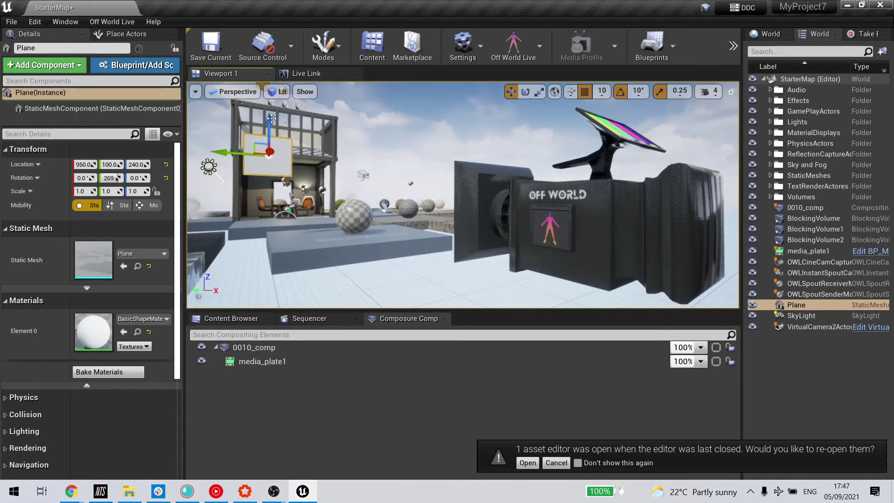
{"action": "left_click_drag", "start_coordinate": [269, 123], "coordinate": [269, 173]}
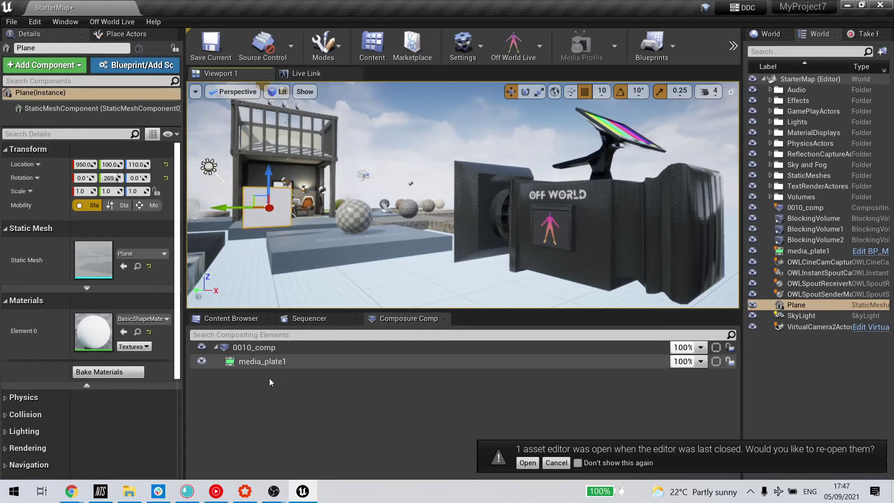
{"action": "left_click", "coordinate": [238, 319]}
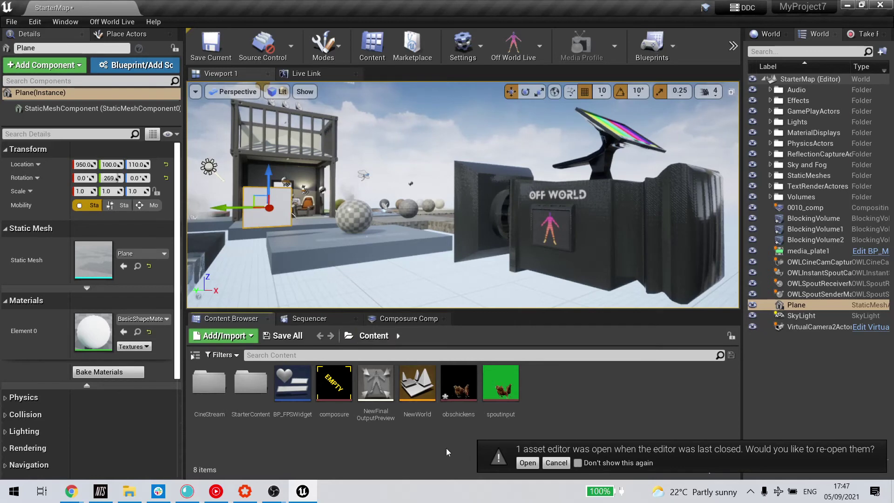
Step: Create obschickens_Mat from the obschickens render target and open it in the material editor
{"action": "mouse_move", "coordinate": [456, 395]}
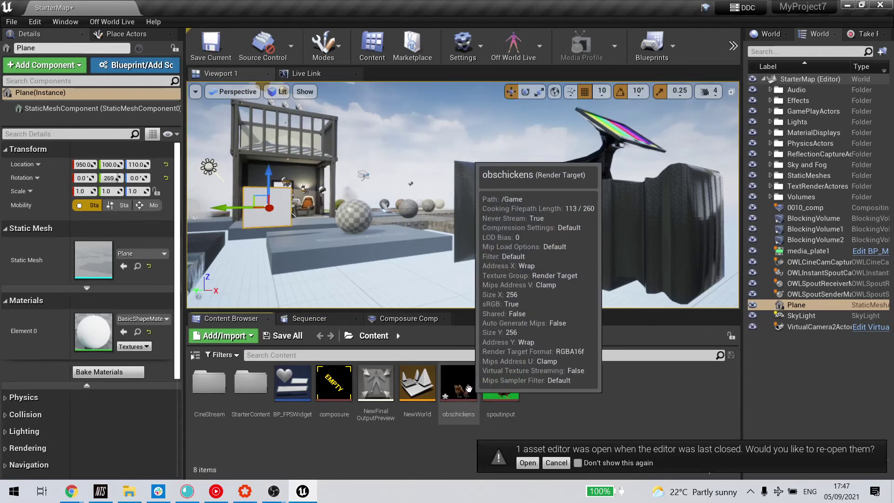
{"action": "right_click", "coordinate": [468, 388]}
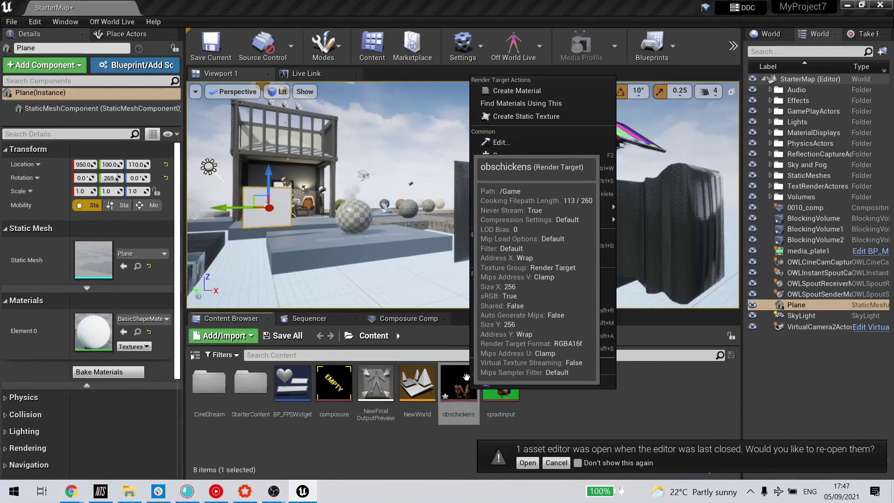
{"action": "left_click", "coordinate": [520, 91]}
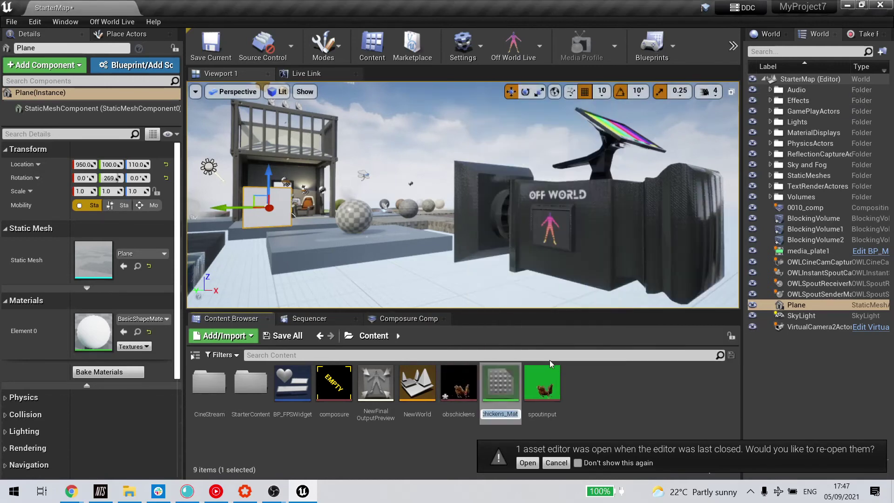
{"action": "double_click", "coordinate": [508, 397]}
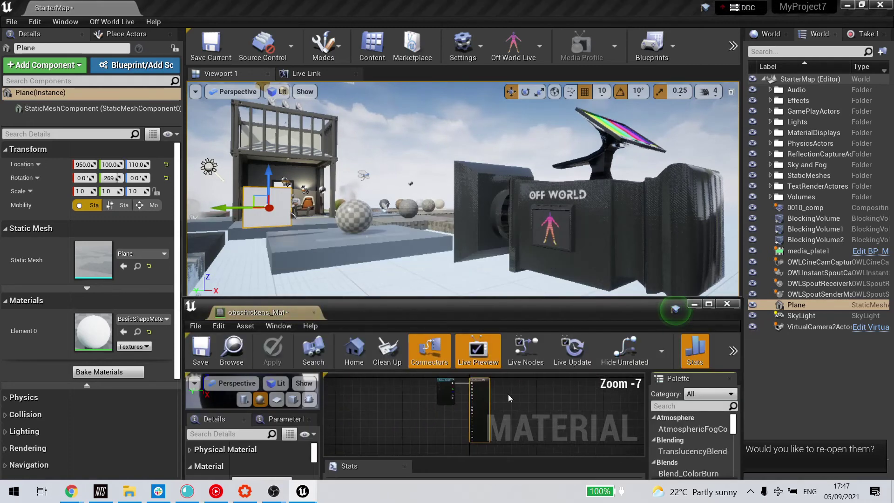
Step: Maximize the obschickens_Mat editor and set its Blend Mode to AlphaComposite (Premultiplied Alpha)
{"action": "double_click", "coordinate": [683, 308]}
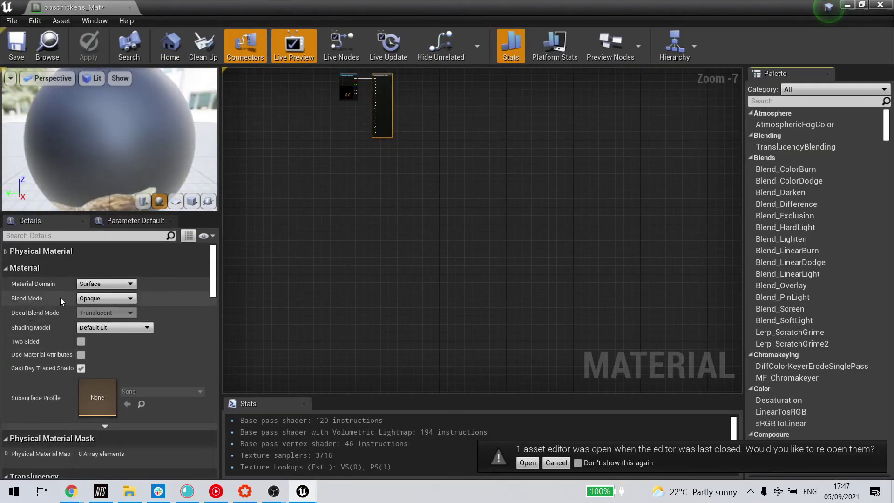
{"action": "left_click", "coordinate": [97, 299]}
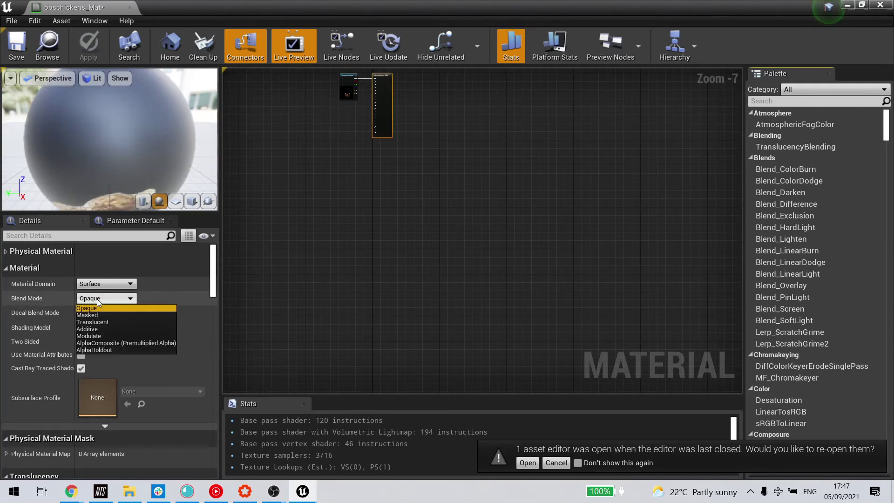
{"action": "left_click", "coordinate": [104, 343]}
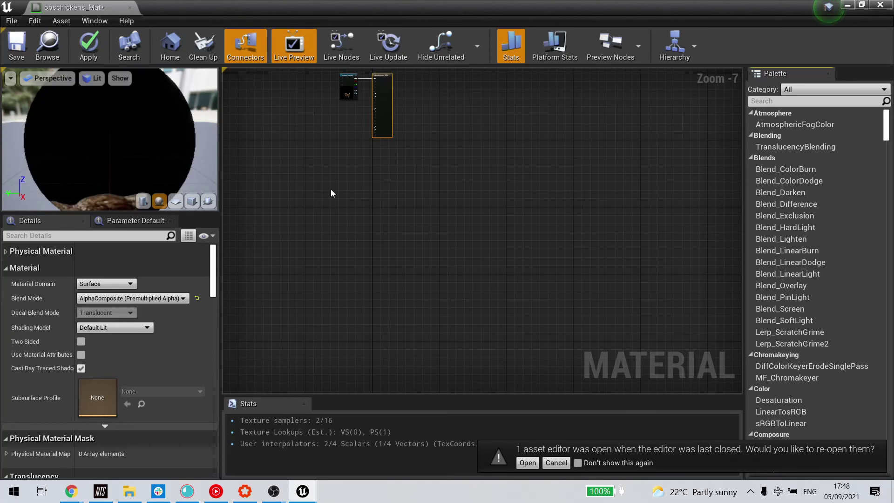
Step: Connect the Texture Sample's alpha pin to Opacity, apply the material, and close its editor
{"action": "scroll", "coordinate": [343, 184], "scroll_direction": "down", "scroll_amount": 5}
{"action": "scroll", "coordinate": [343, 184], "scroll_direction": "up", "scroll_amount": 15, "text": "ctrl"}
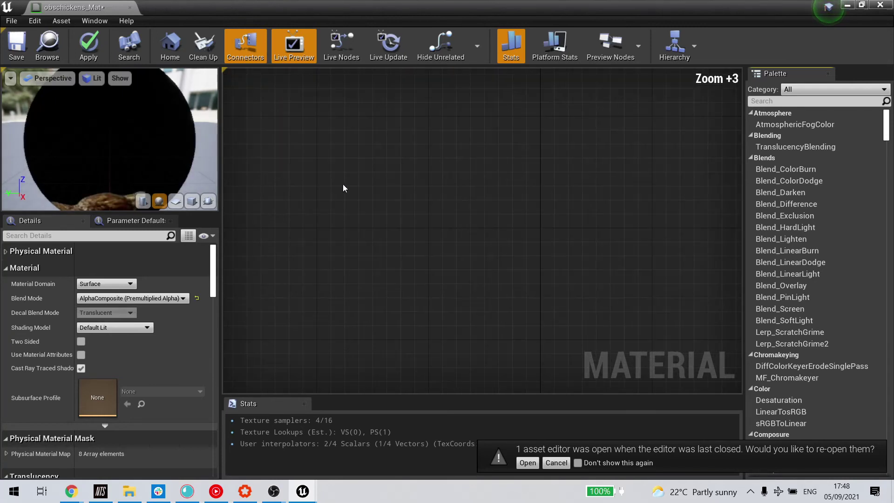
{"action": "right_click_drag", "start_coordinate": [418, 147], "coordinate": [432, 352]}
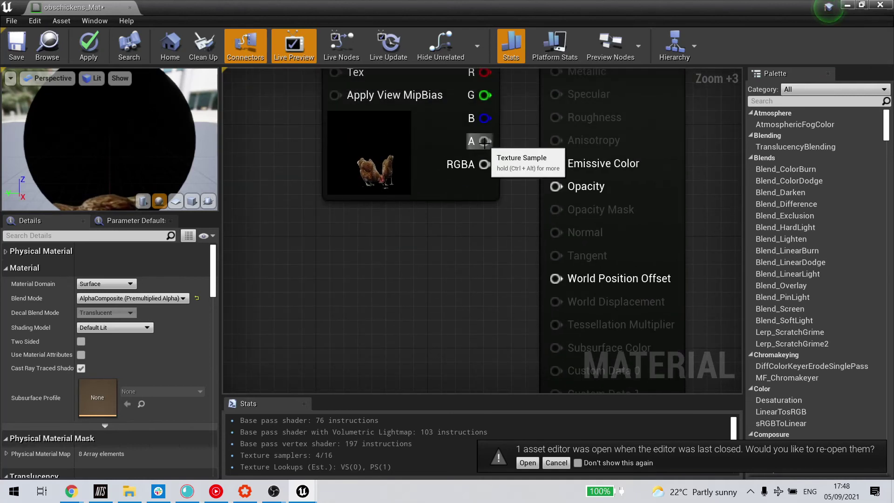
{"action": "left_click_drag", "start_coordinate": [485, 141], "coordinate": [555, 187]}
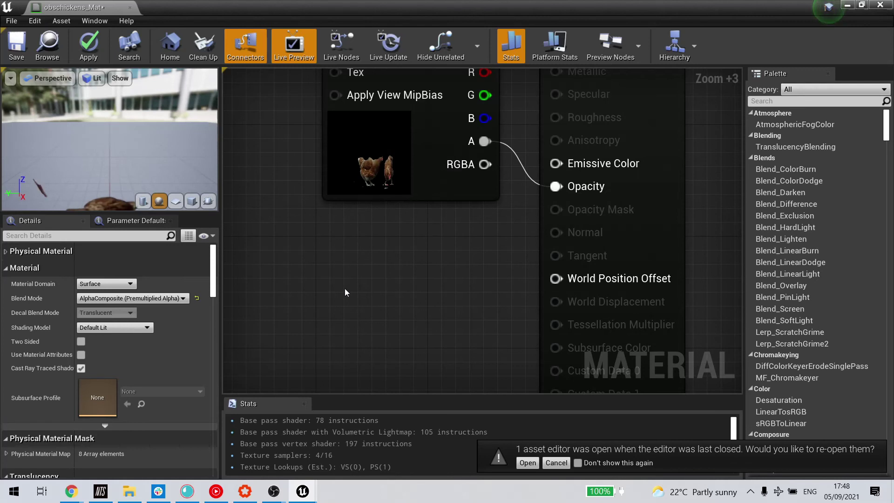
{"action": "left_click", "coordinate": [87, 46]}
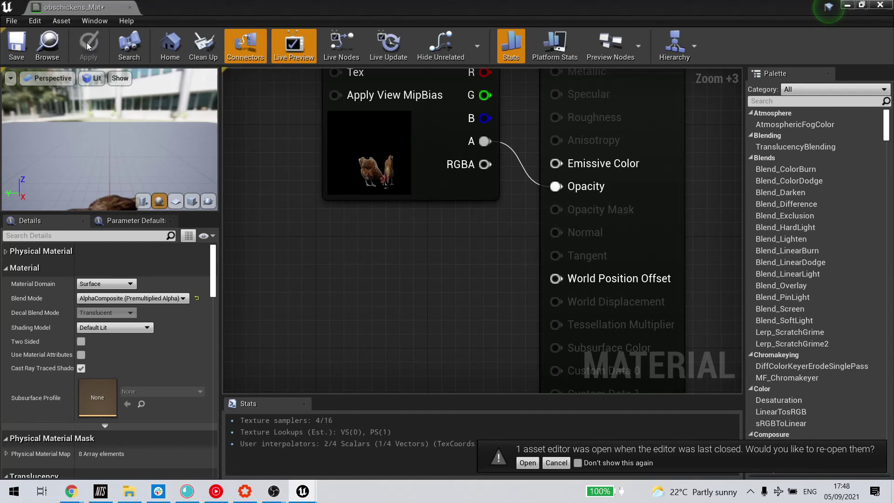
{"action": "left_click", "coordinate": [880, 5]}
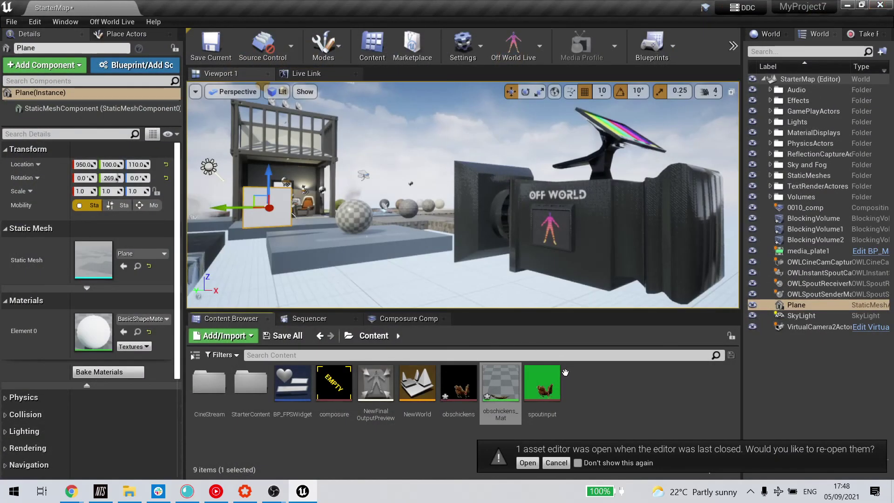
Step: Assign obschickens_Mat to the Plane's Element 0 material slot, replacing BasicShapeMaterial
{"action": "left_click_drag", "start_coordinate": [499, 382], "coordinate": [256, 215]}
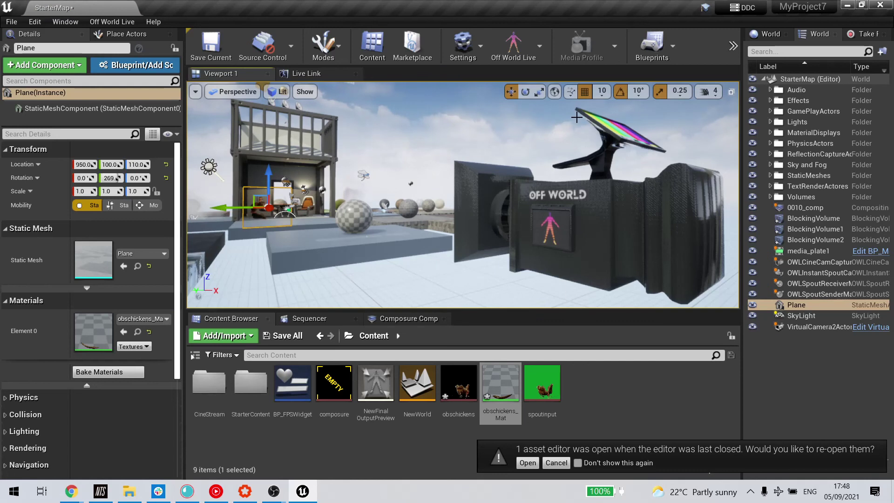
Step: Rotate the Plane 90° upright to rotation 89.9, 360, -90 so it faces the camera
{"action": "left_click", "coordinate": [525, 91]}
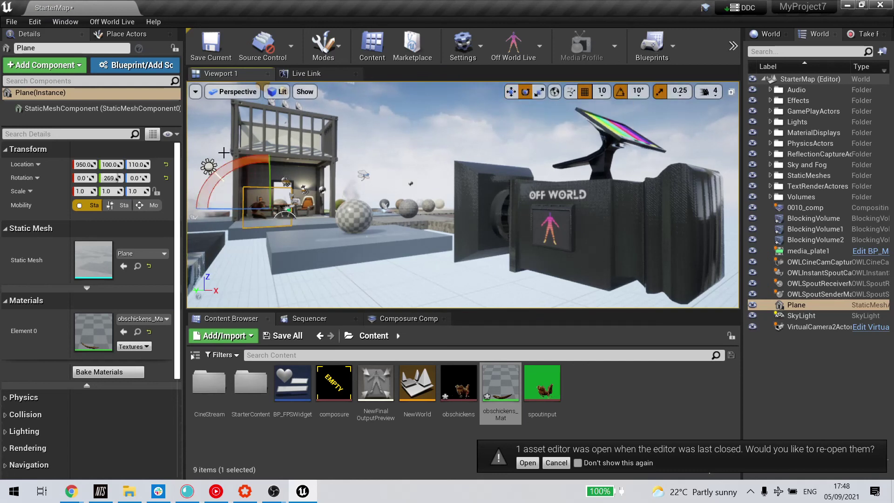
{"action": "left_click_drag", "start_coordinate": [223, 153], "coordinate": [267, 282]}
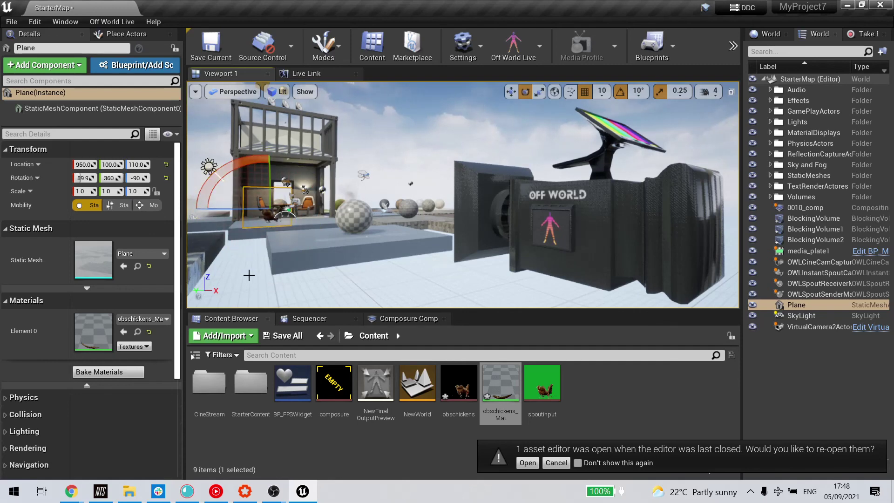
{"action": "left_click", "coordinate": [257, 236]}
Step: Reselect the Plane and move it along X to 1280, closer to the camera
{"action": "left_click", "coordinate": [285, 196]}
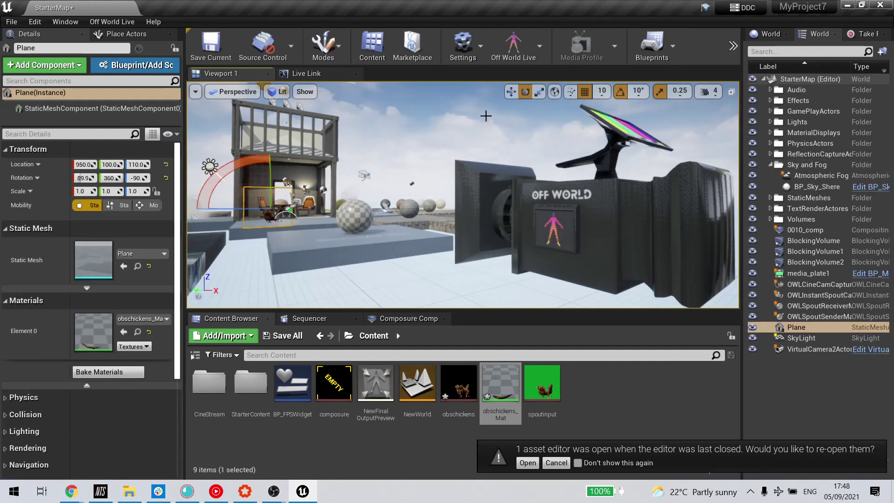
{"action": "left_click", "coordinate": [510, 91]}
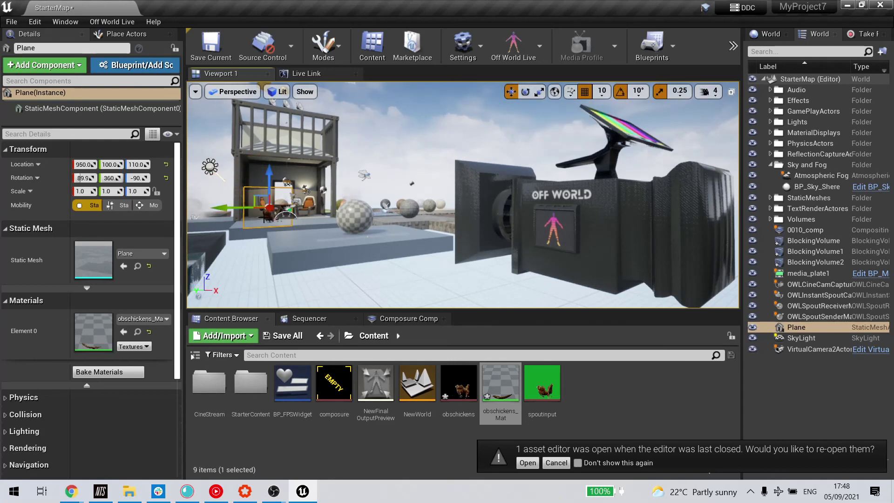
{"action": "mouse_move", "coordinate": [264, 217]}
{"action": "left_mouse_down"}
{"action": "mouse_move", "coordinate": [283, 215]}
{"action": "mouse_move", "coordinate": [269, 213]}
{"action": "left_mouse_up"}
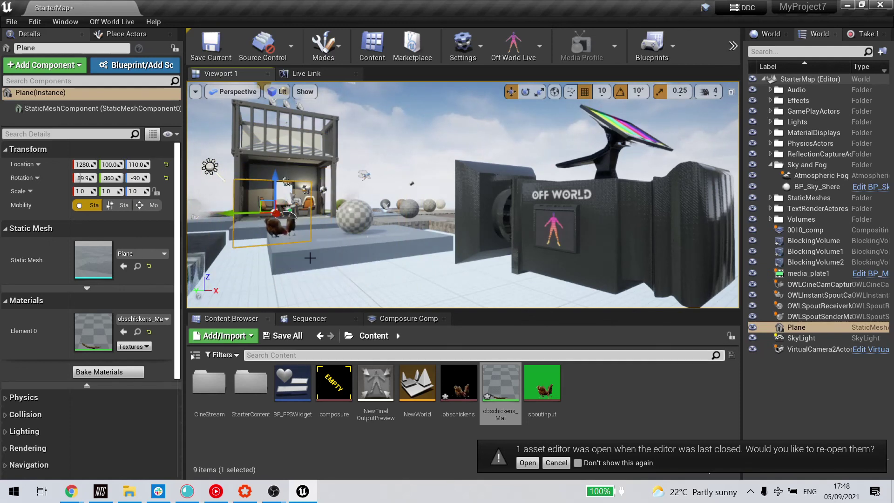